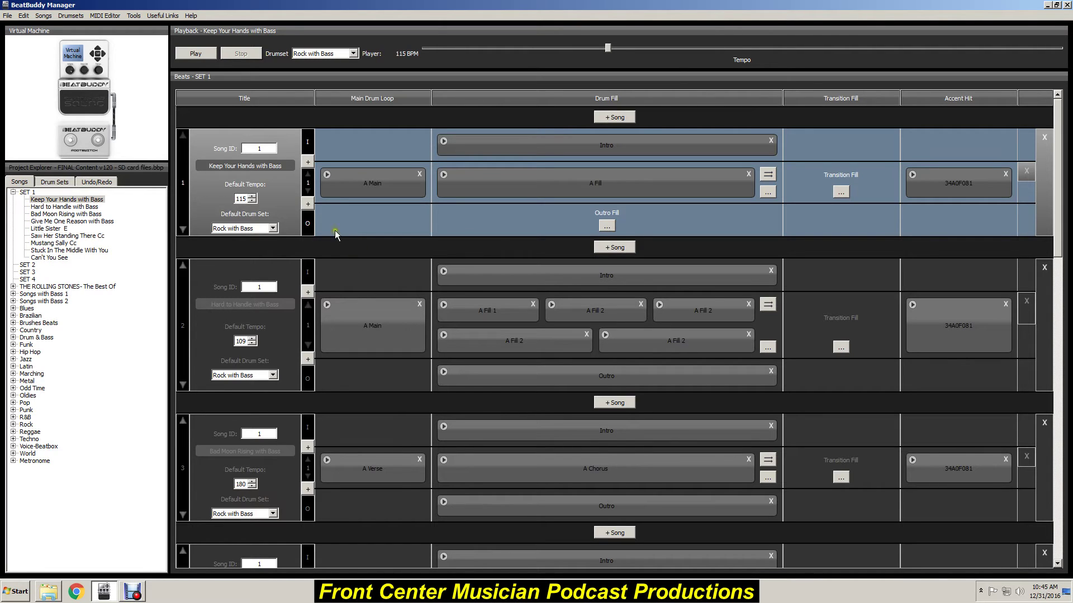
Step: Launch the BeatBuddy Premium Content Library web page from the Useful Links menu
click(164, 17)
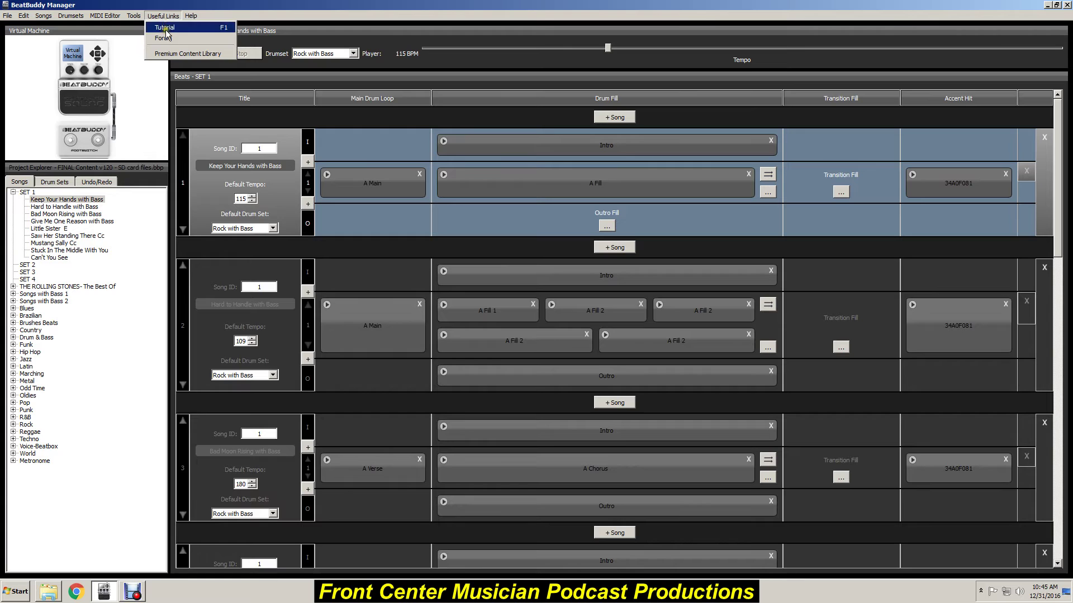
click(185, 55)
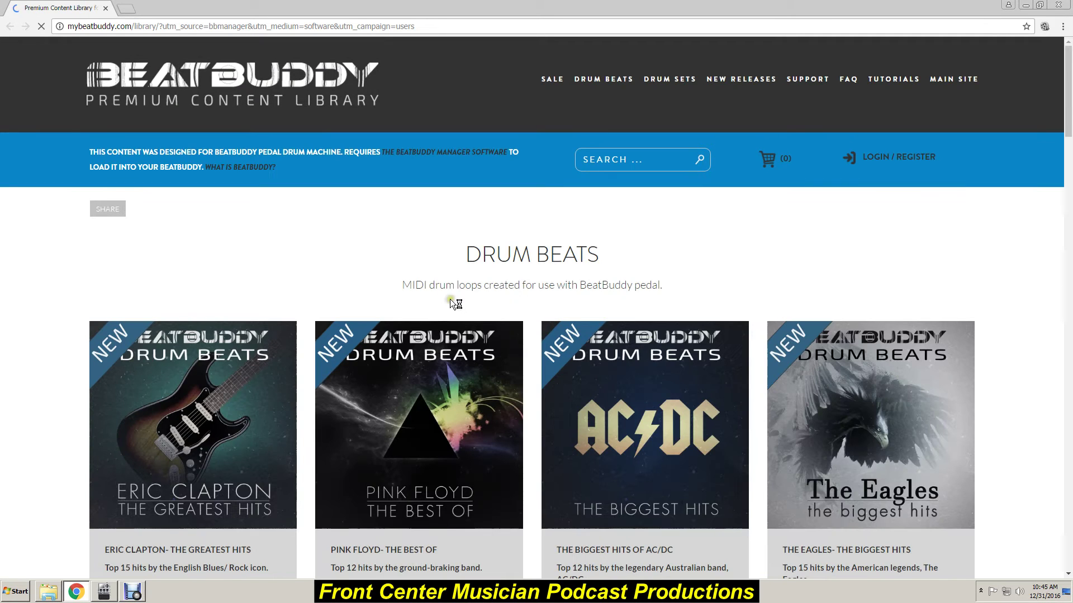
Step: Scroll the Drum Beats packs and open the Eric Clapton – The Greatest Hits product page
scroll(369, 310, down, 2)
scroll(366, 307, down, 2)
mouse_move(261, 244)
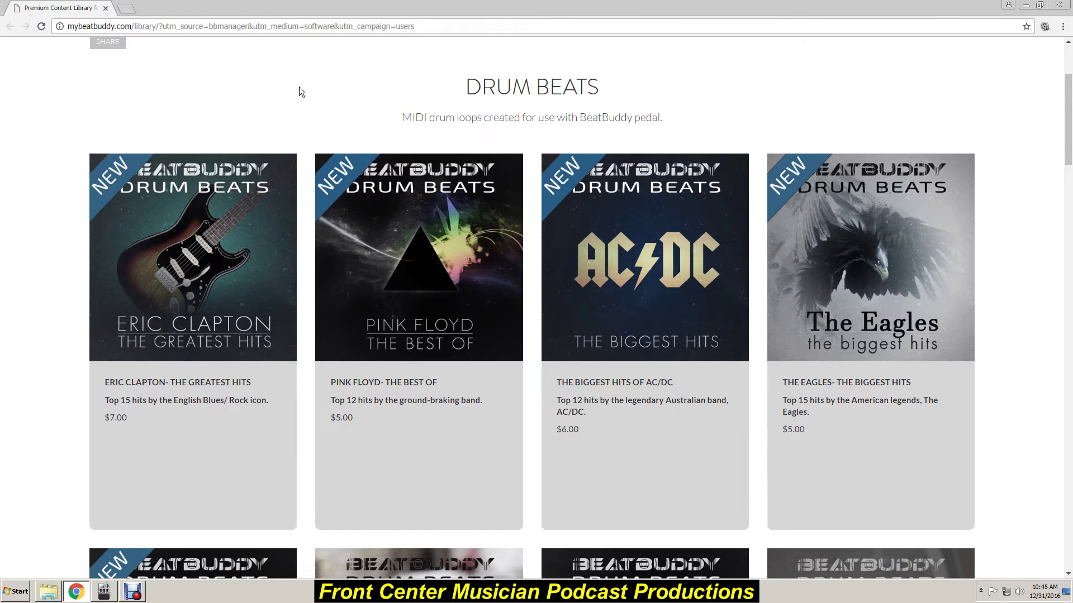
click(222, 233)
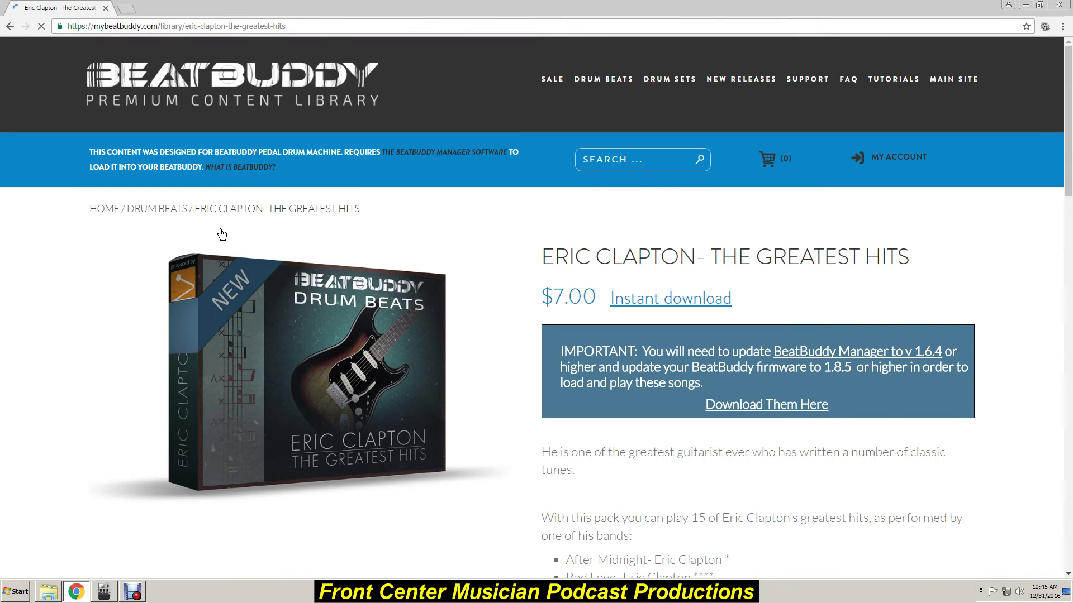
Step: Look over the $7.00 pack's song list, then close the browser
scroll(477, 329, down, 2)
scroll(477, 328, down, 5)
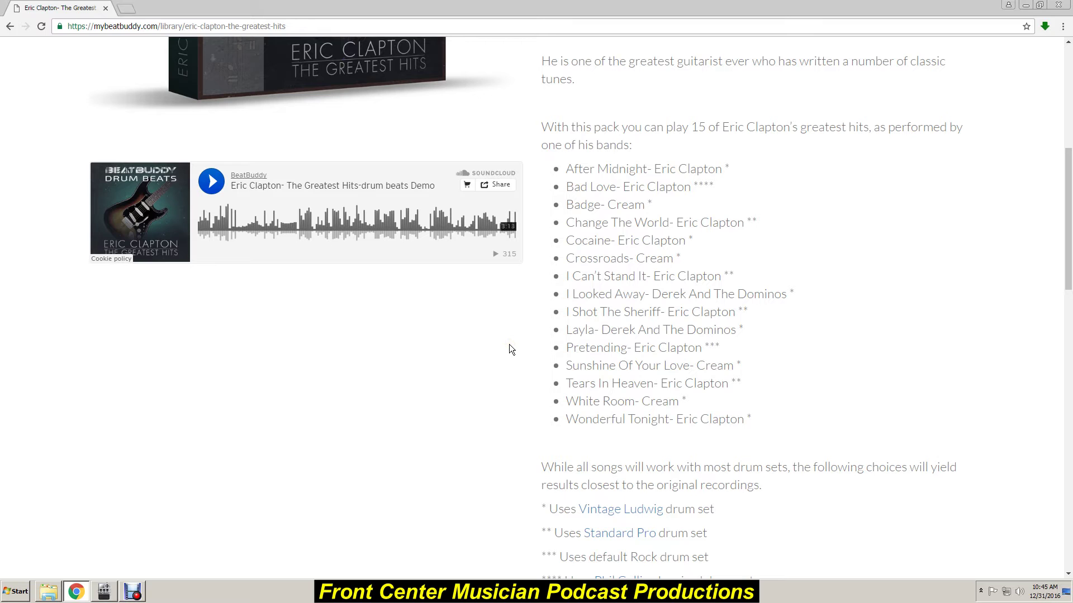
scroll(509, 345, up, 7)
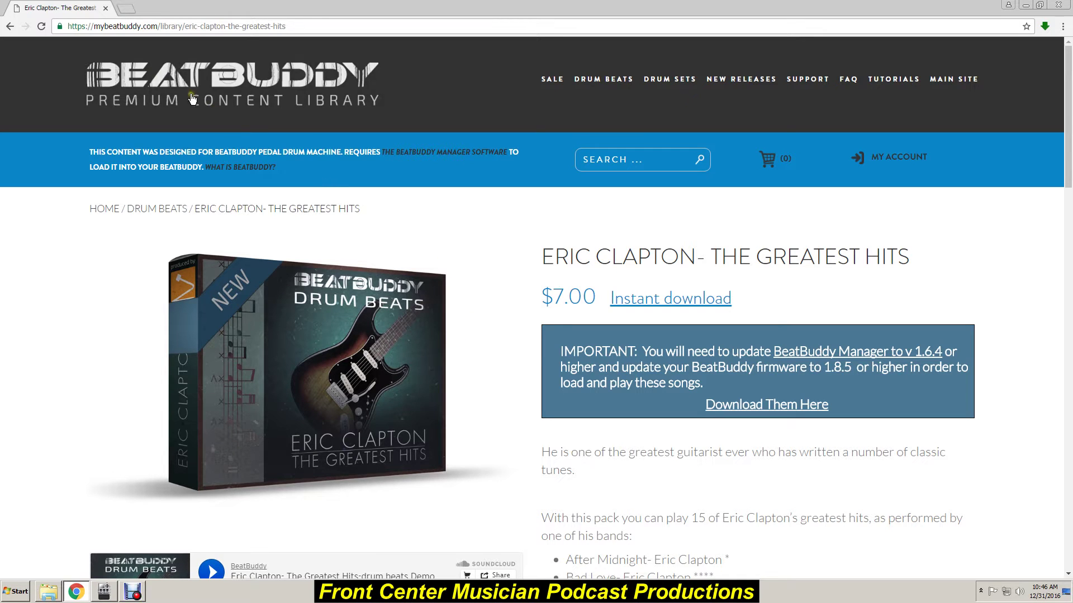
click(105, 9)
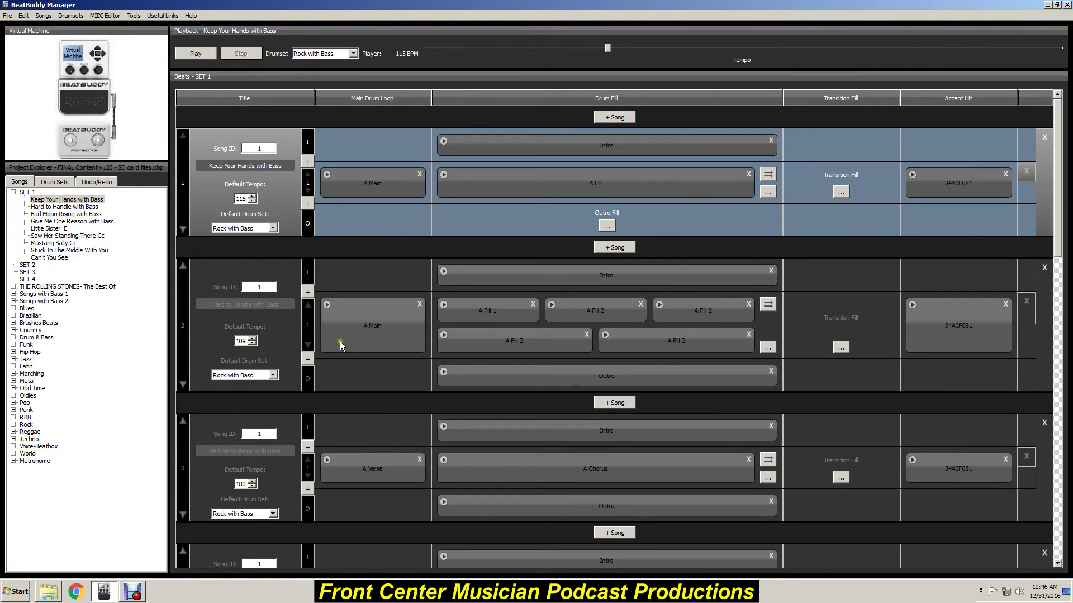
Step: Open Windows Explorer at C:\BEAT BUDDY STUFF\My Commercial Downloads
click(56, 595)
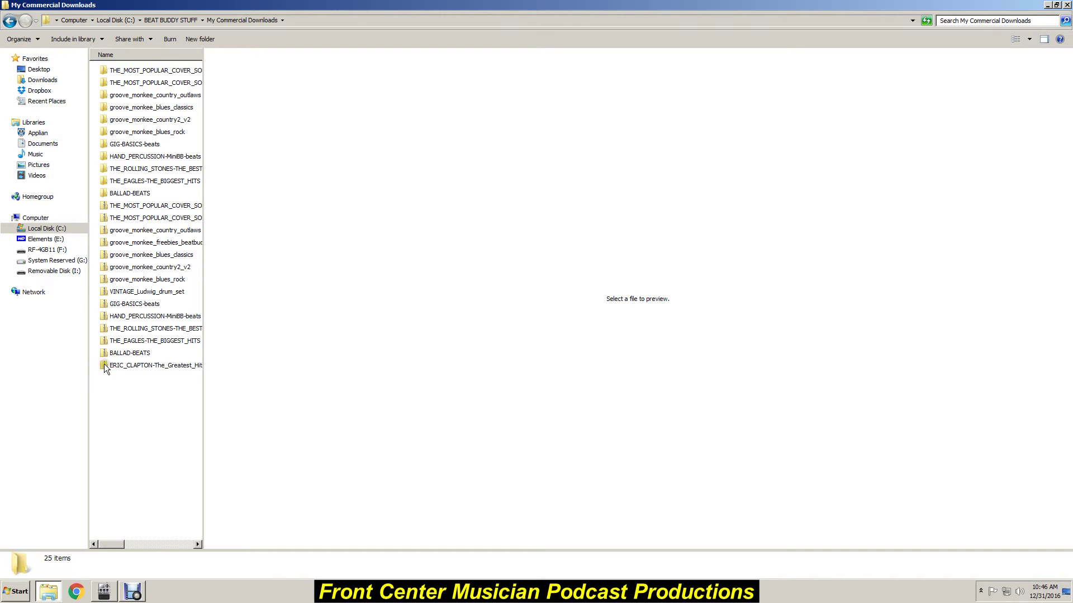
Step: Extract the ERIC_CLAPTON-The_Greatest_Hits zip into its default destination folder
right_click(137, 366)
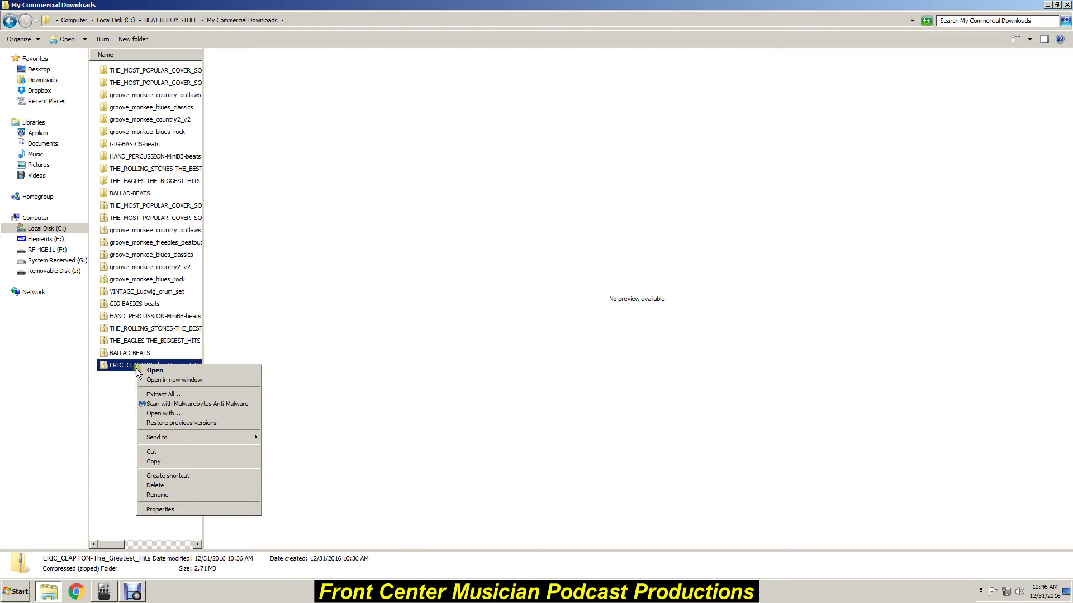
click(160, 395)
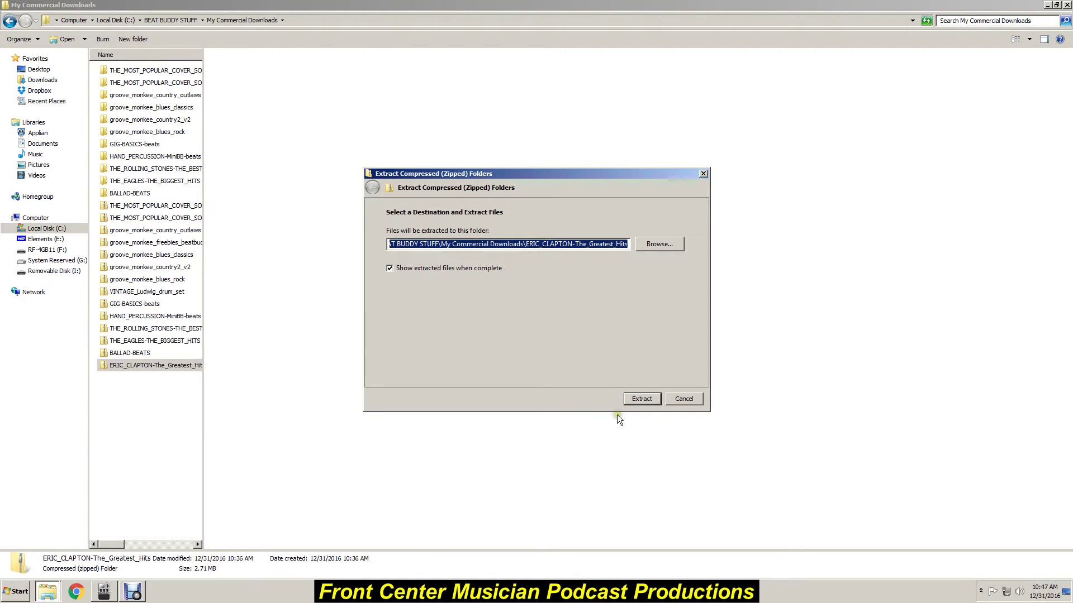
click(642, 399)
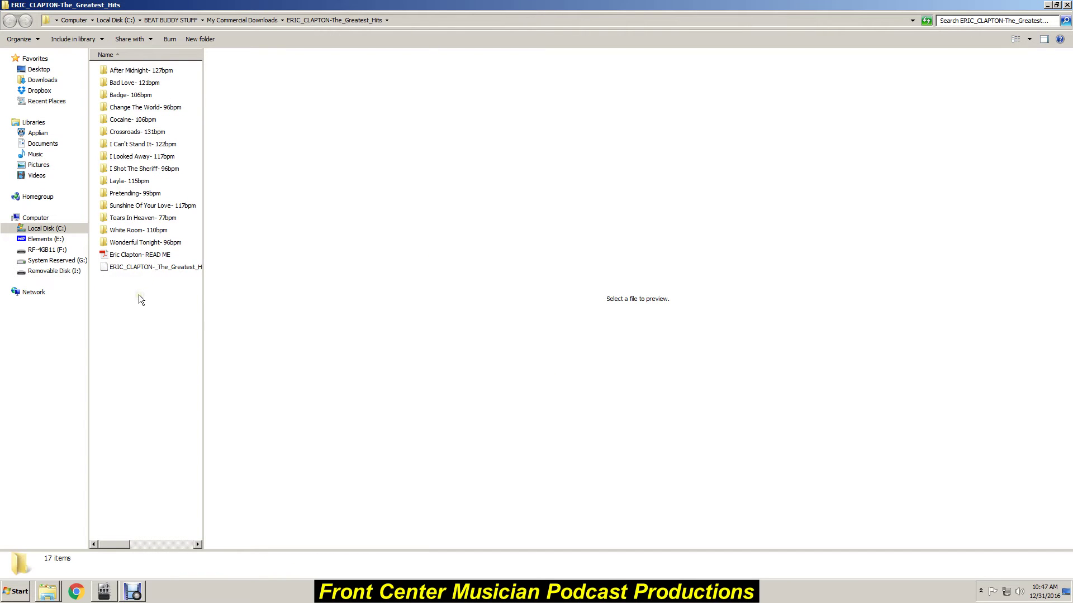
Step: Widen the file list to show Date modified, then go up to My Commercial Downloads
drag(202, 318, 276, 313)
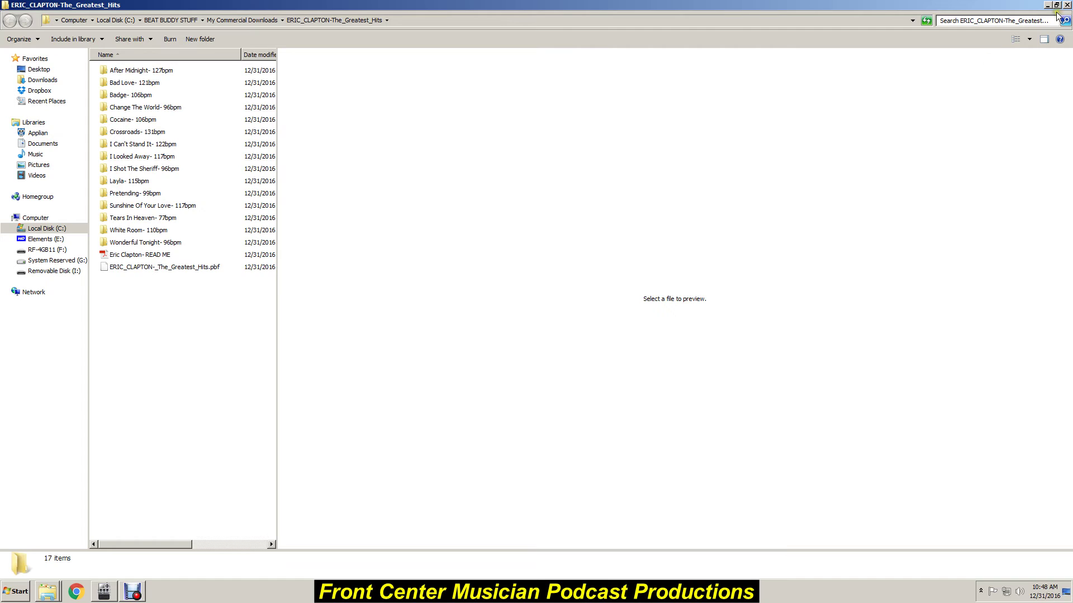
key(alt+Up)
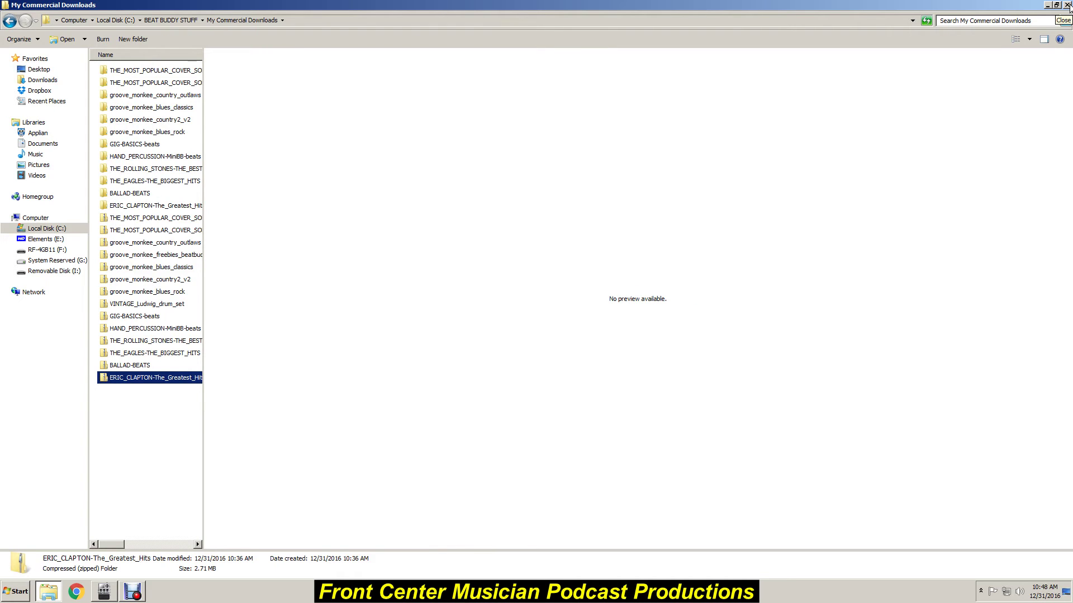
Step: Close Explorer and choose File > Import > Folder in BeatBuddy Manager
click(1068, 5)
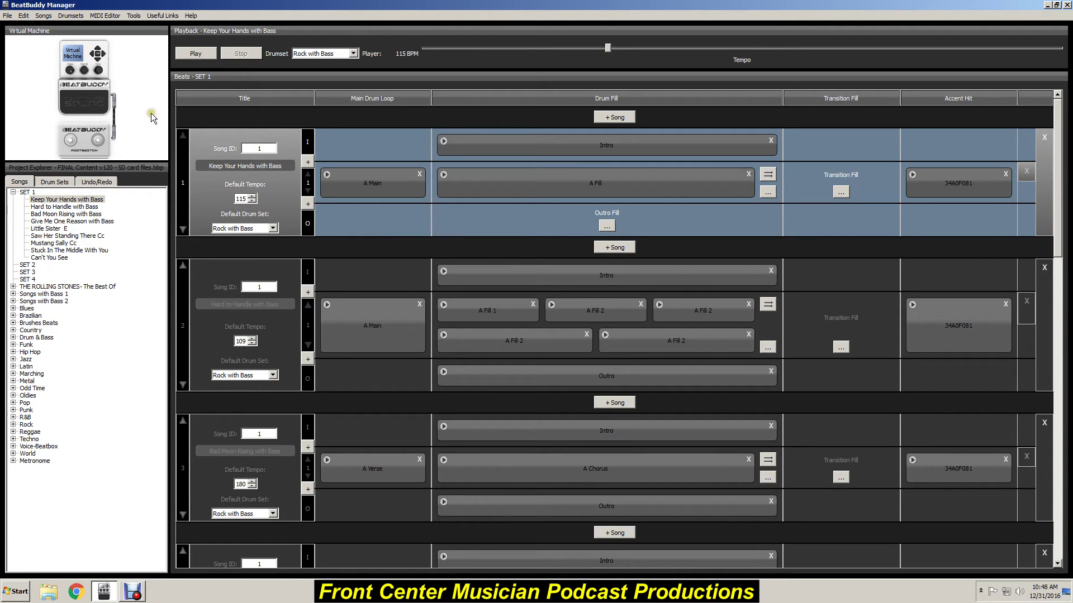
click(7, 15)
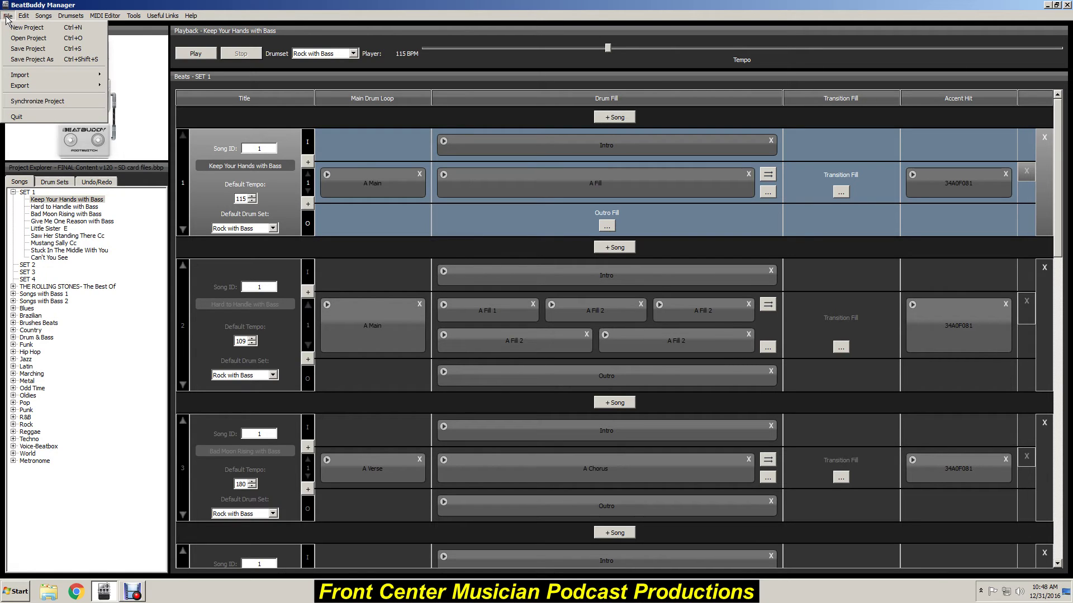
mouse_move(20, 76)
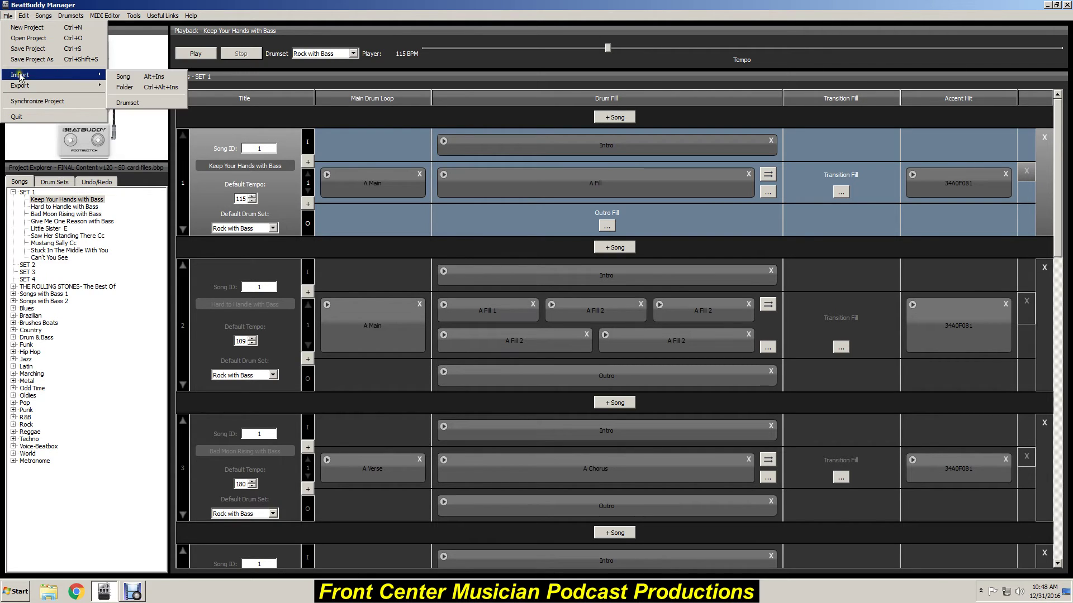
click(133, 89)
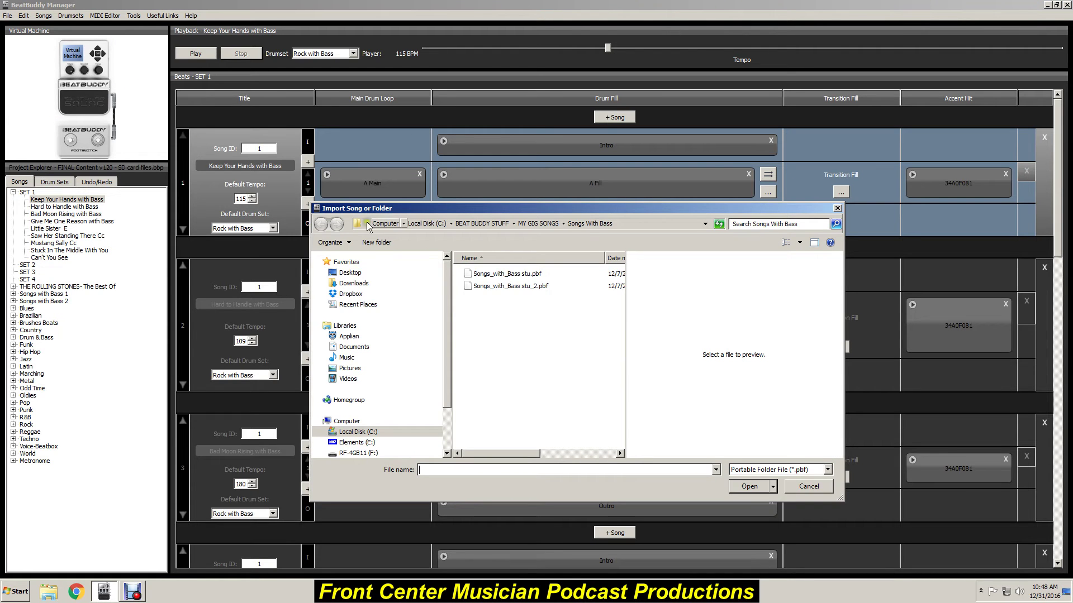
Step: Browse the import dialog to C:\BEAT BUDDY STUFF\My Commercial Downloads
click(354, 432)
click(514, 302)
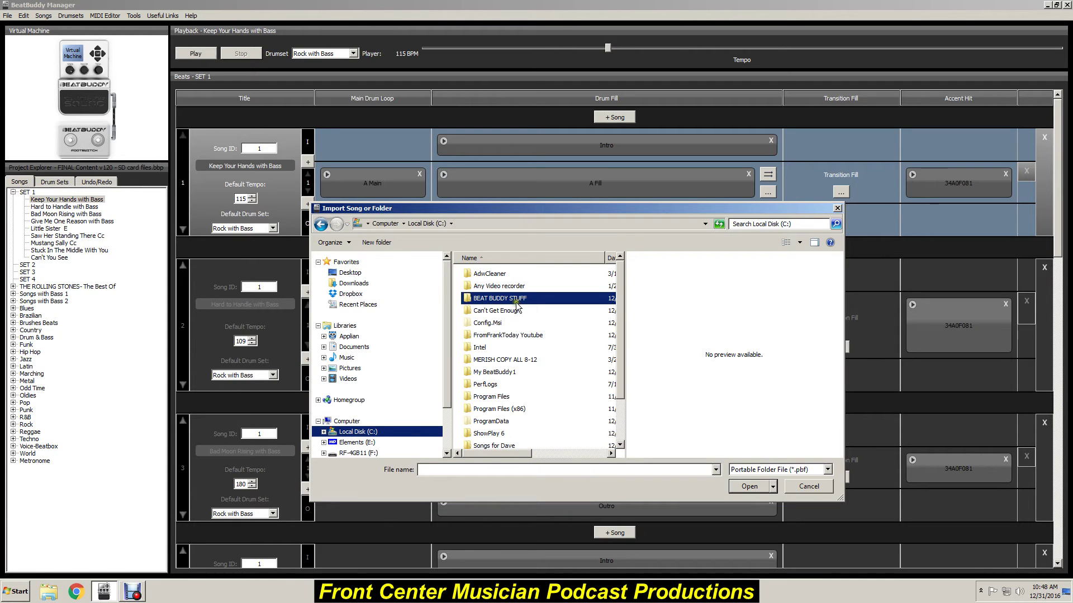
double_click(513, 302)
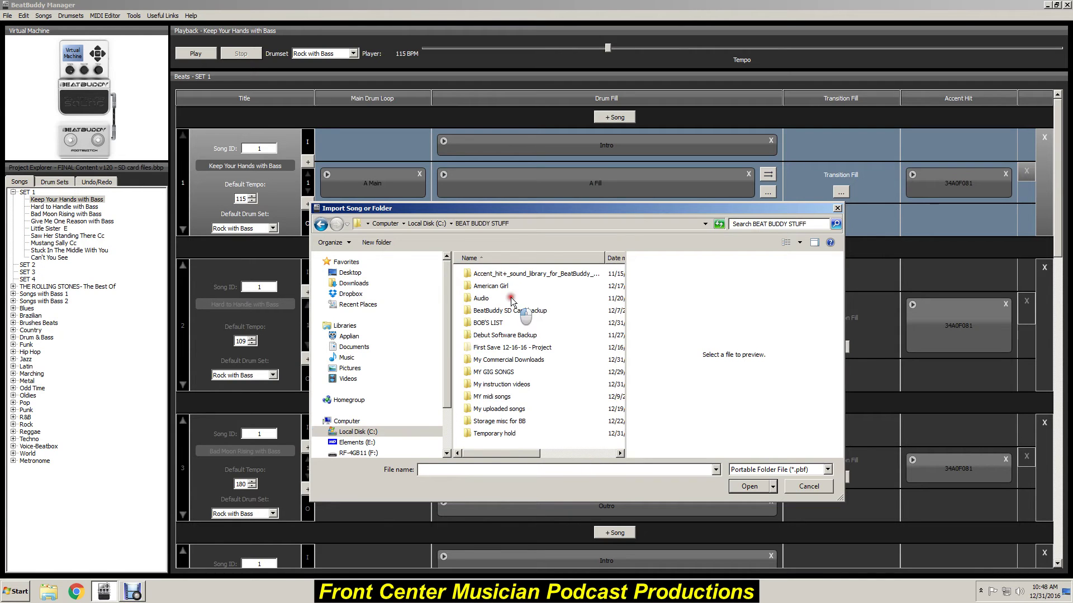
double_click(529, 363)
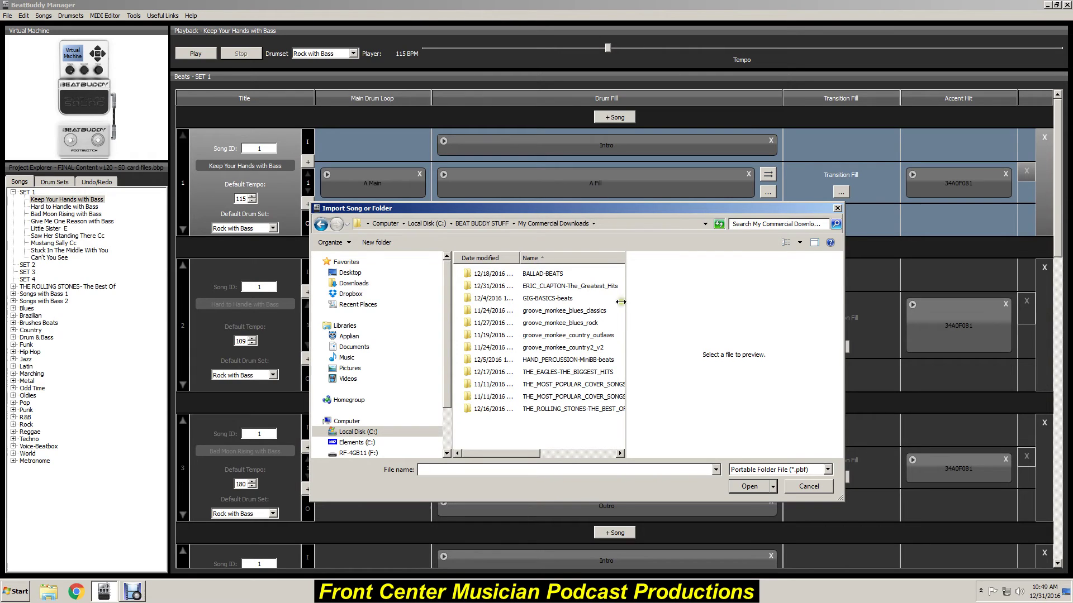
Step: Open the ERIC_CLAPTON-The_Greatest_Hits folder and import ERIC_CLAPTON-_The_Greatest_Hits.pbf
drag(625, 307, 673, 307)
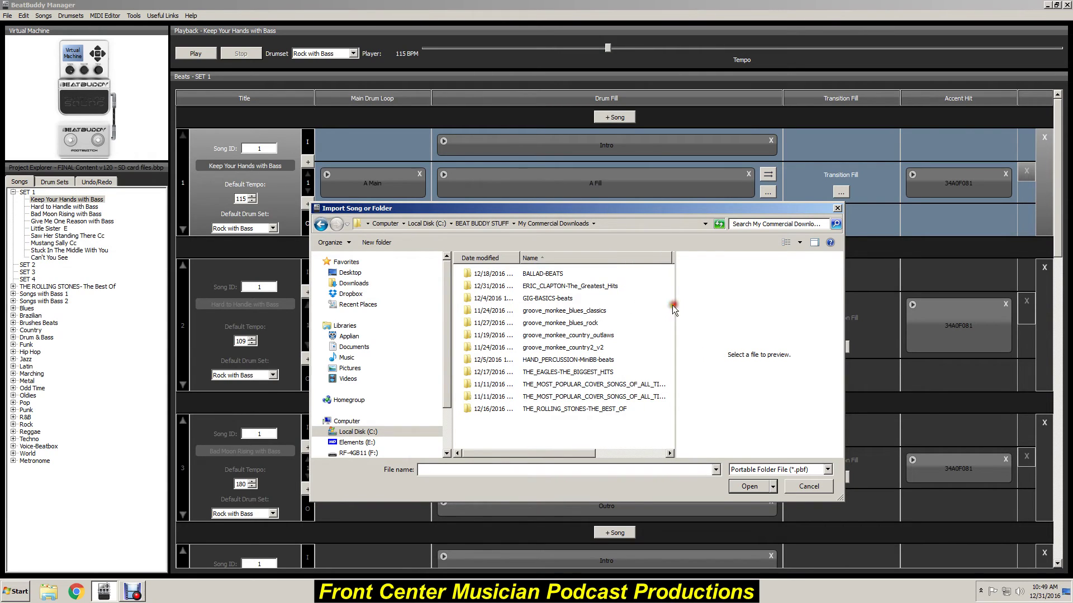
click(468, 288)
double_click(468, 287)
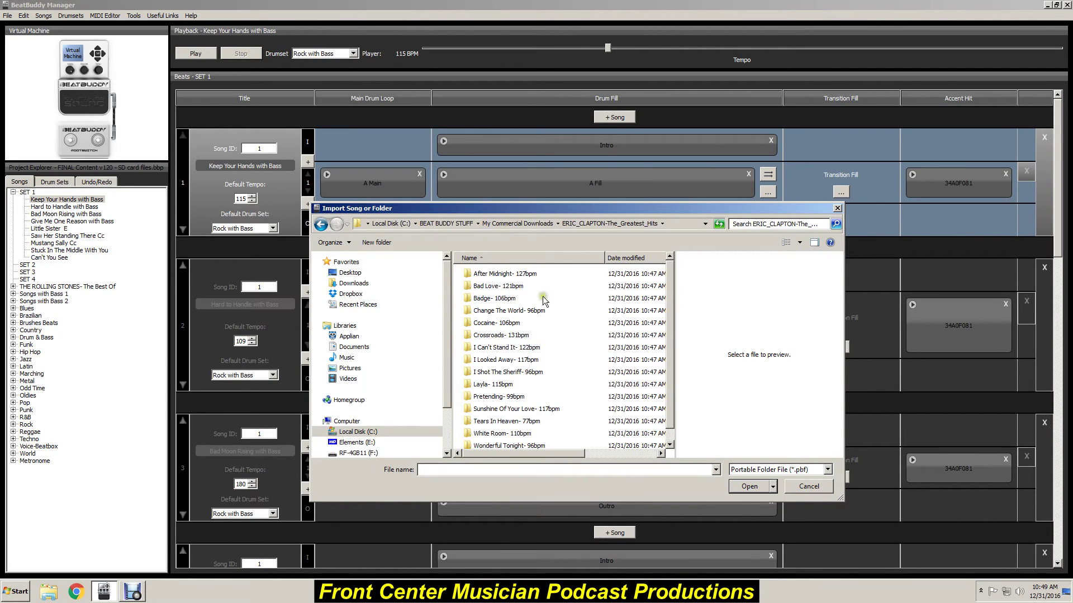
scroll(671, 300, down, 1)
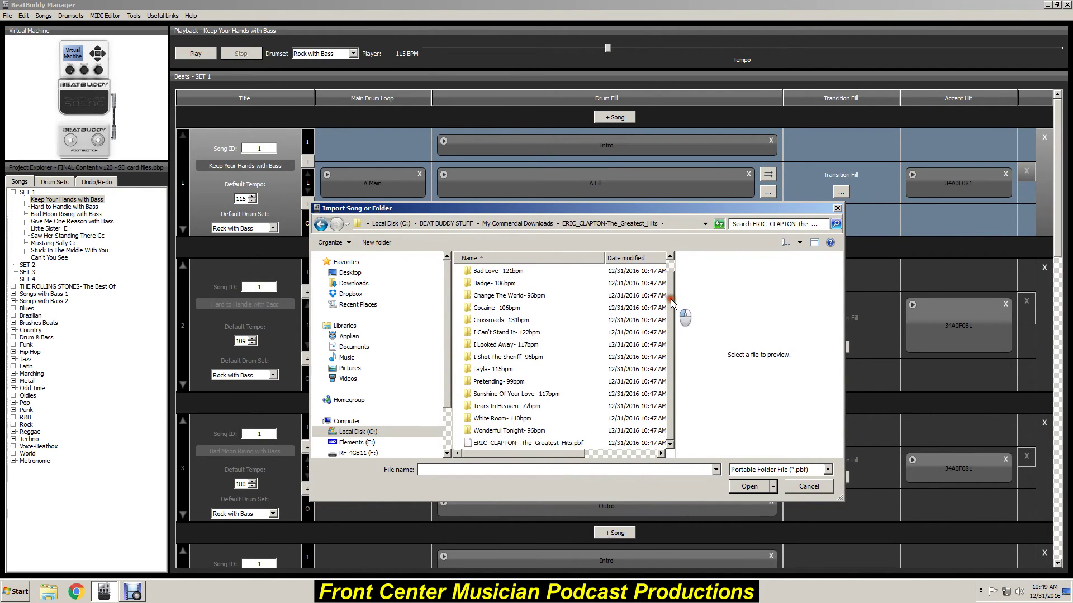
double_click(554, 443)
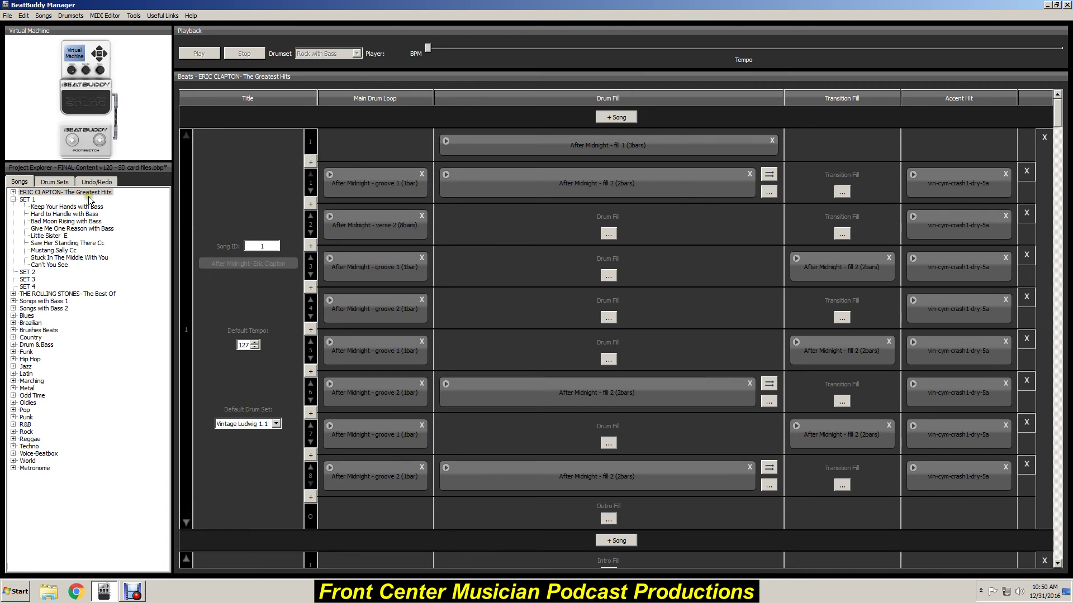
Step: Expand ERIC CLAPTON- The Greatest Hits and load After Midnight- Eric Clapton at 127 BPM
click(13, 193)
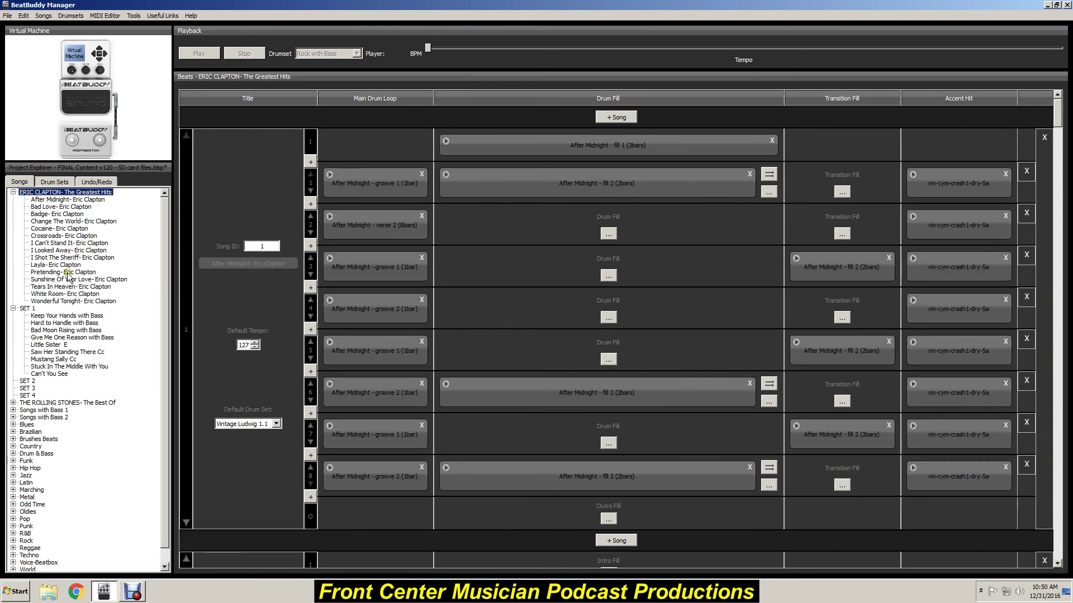
click(80, 200)
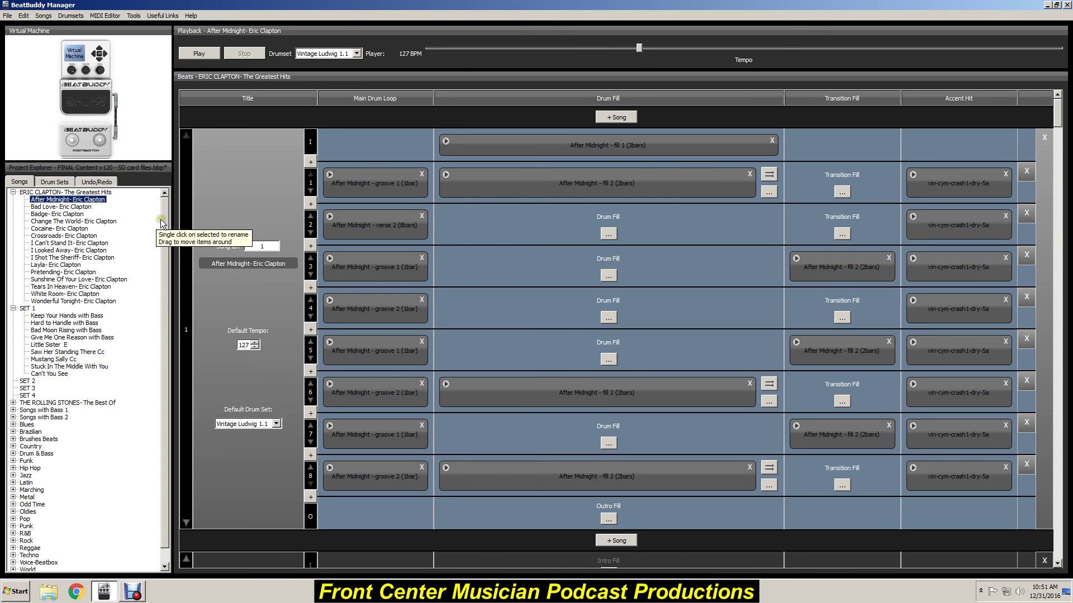
Step: Choose Synchronize Project from the File menu to sync to drive I:/
click(8, 16)
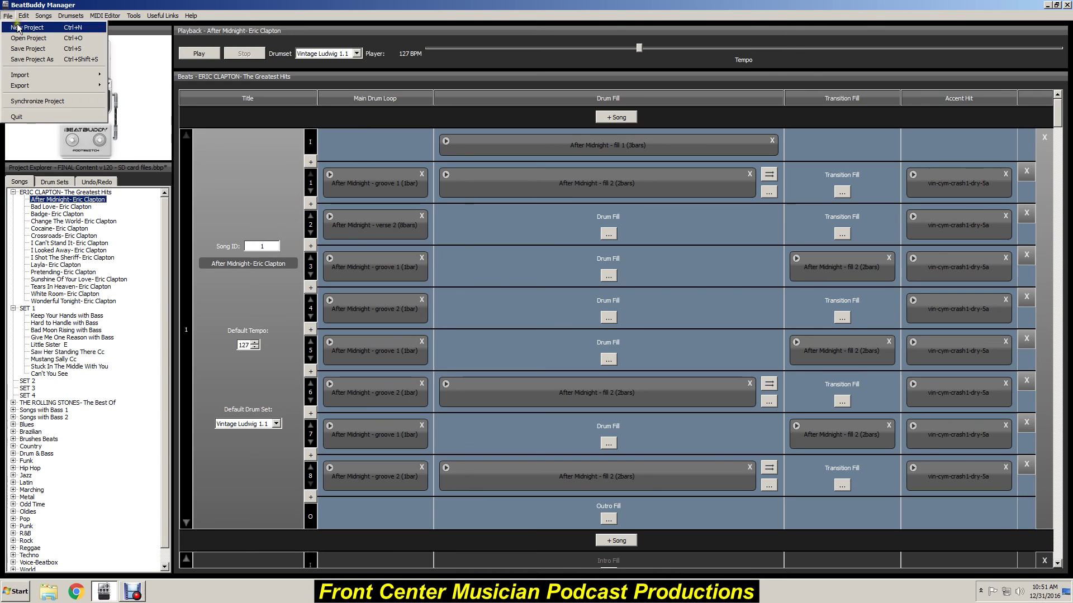
click(42, 101)
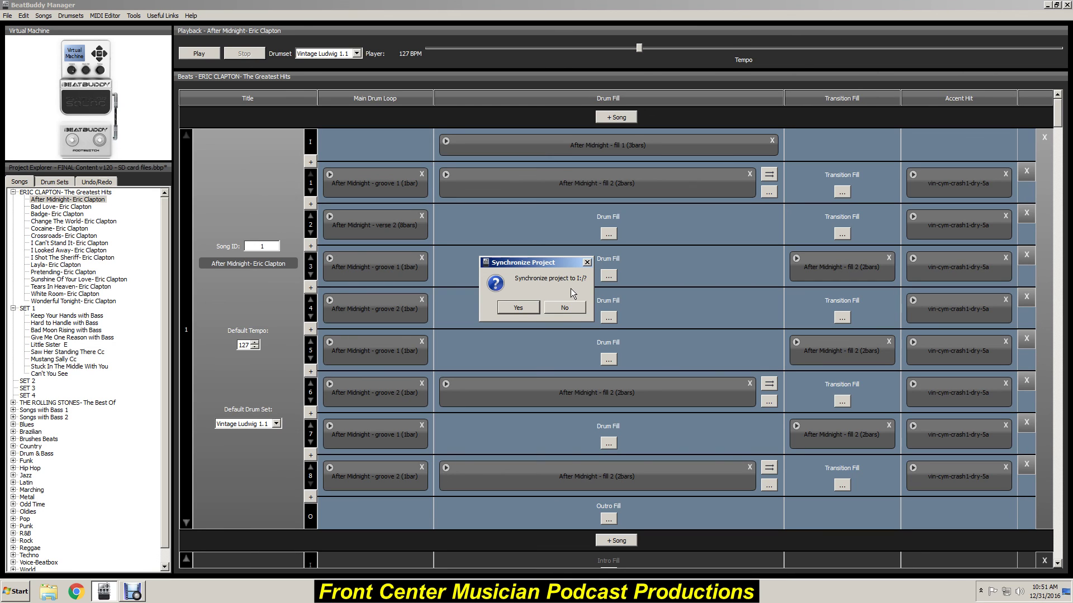
Step: Confirm the sync to I:/ and let the file transfer reach 100%
click(524, 308)
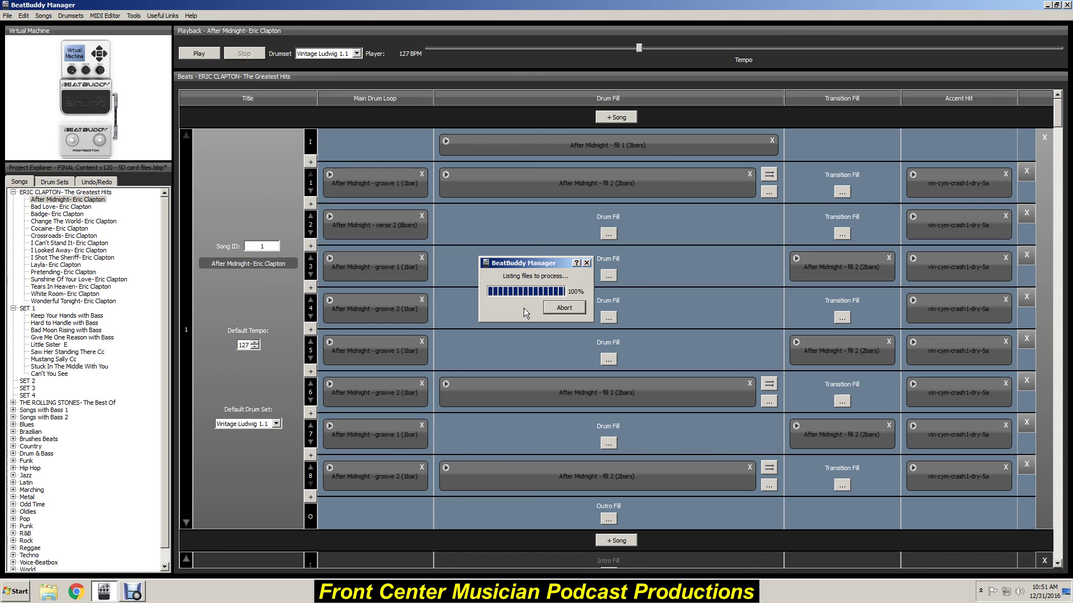